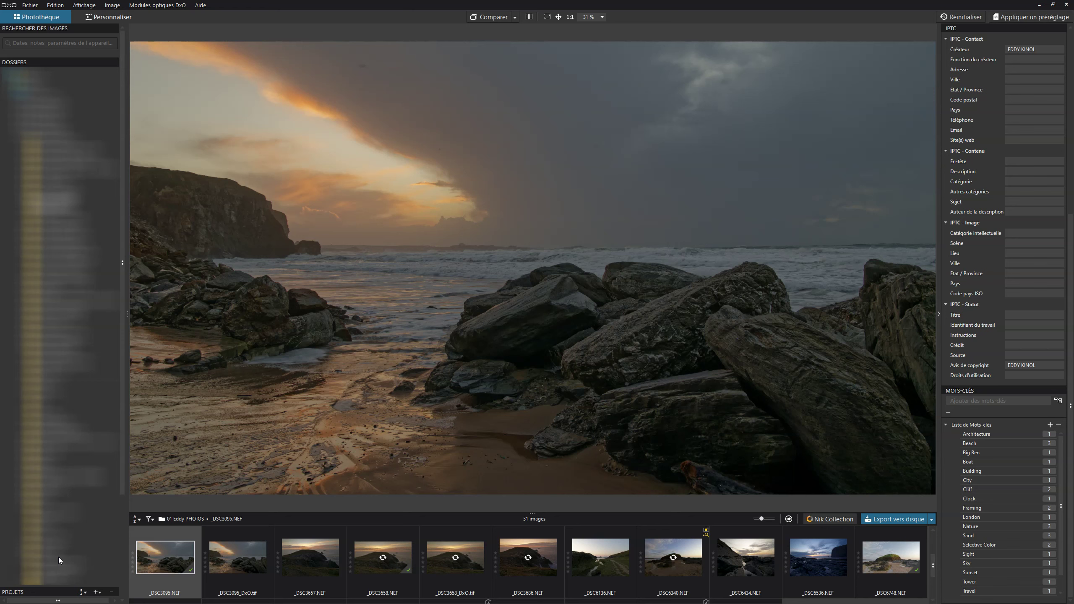
key(ctrl+shift+e)
click(352, 304)
click(50, 18)
click(30, 5)
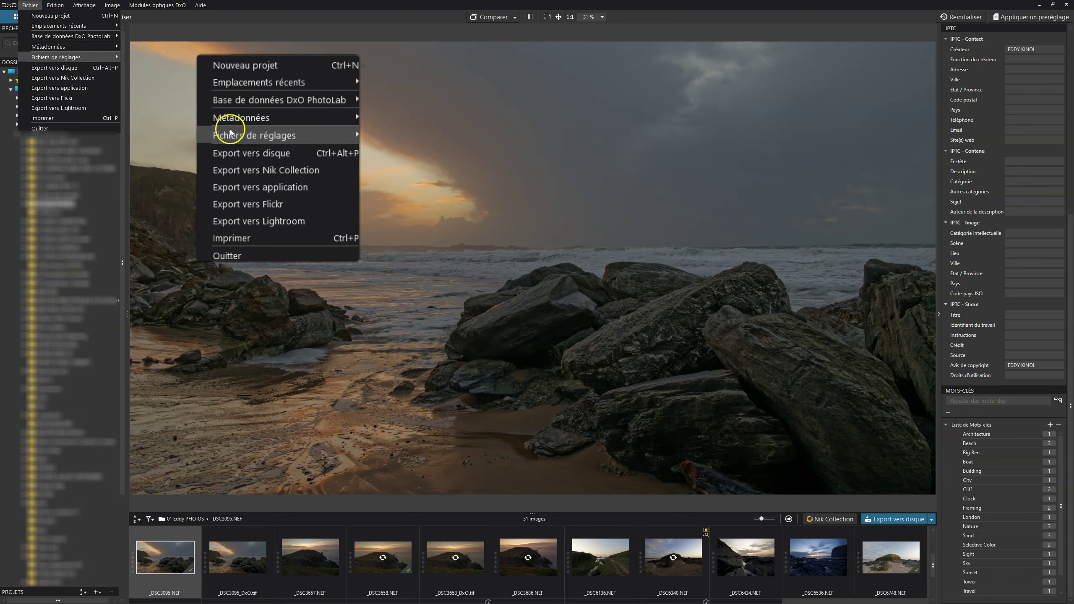
Step: Export the current photo to disk using the standard output option, as a JPEG at quality 100 in the Desktop folder
click(900, 519)
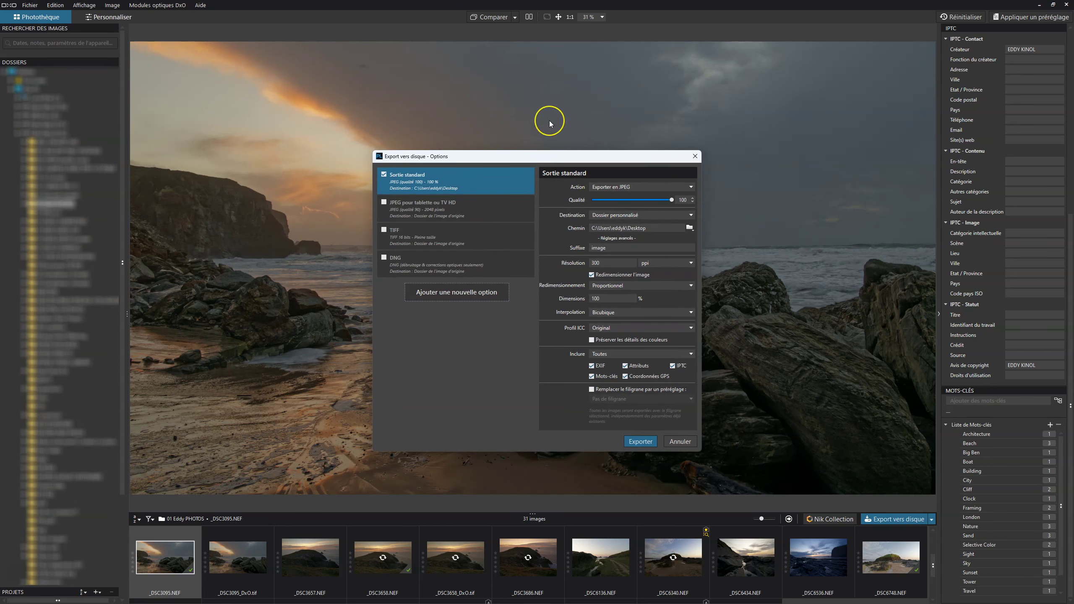
click(457, 165)
click(443, 177)
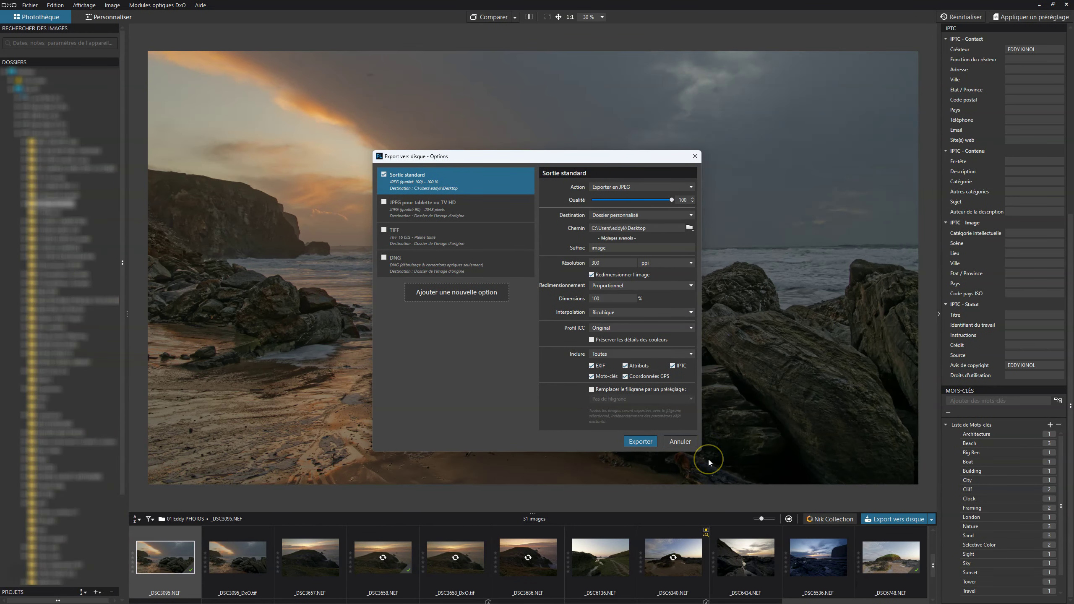
click(631, 443)
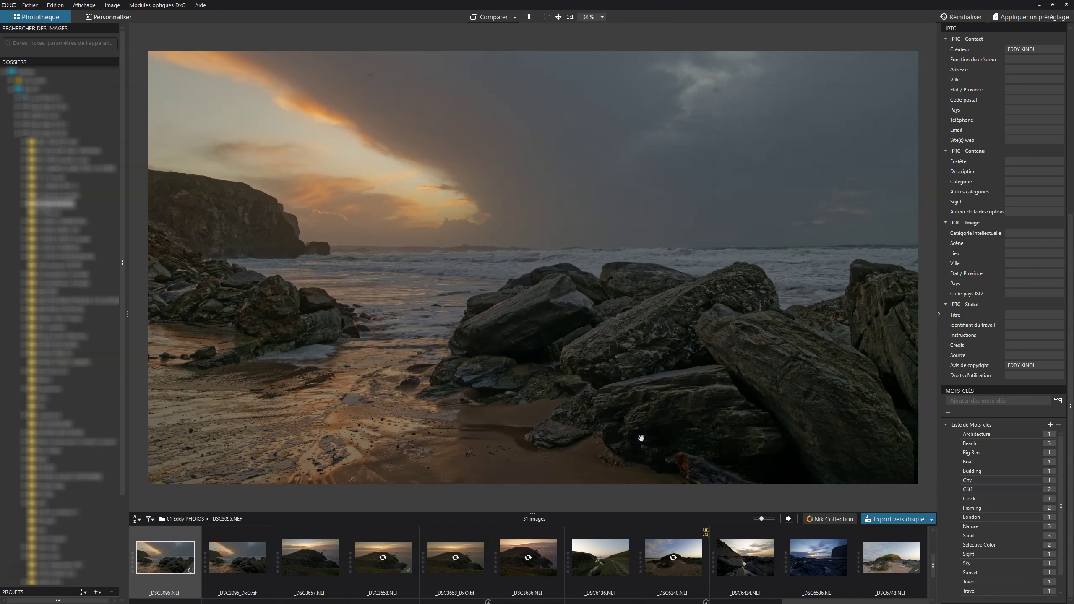
Step: Show the list of exports and cancel the one in progress, confirming the cancellation
click(787, 518)
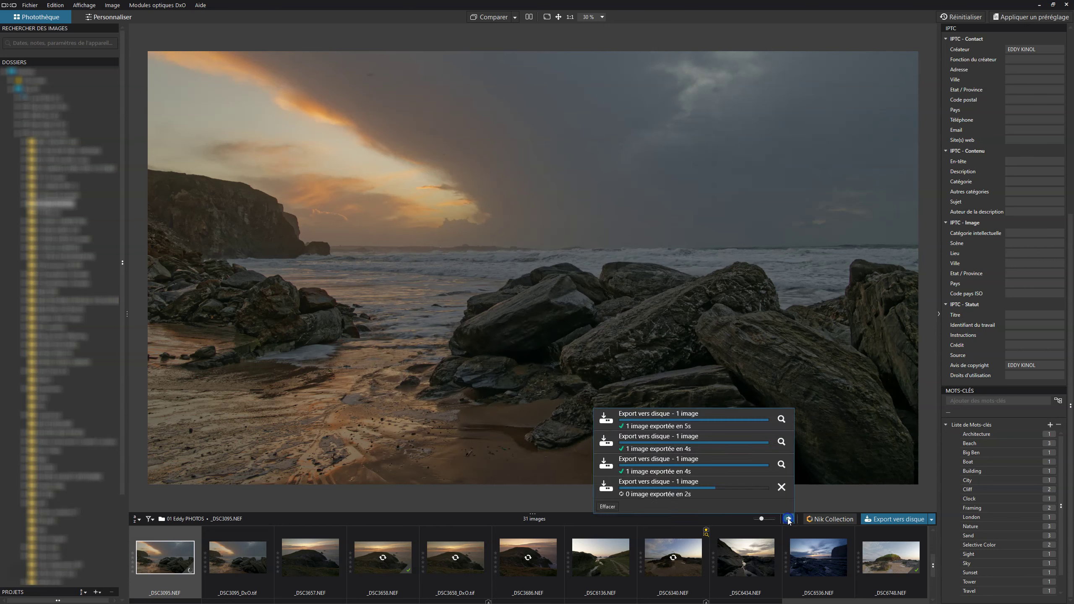
click(782, 487)
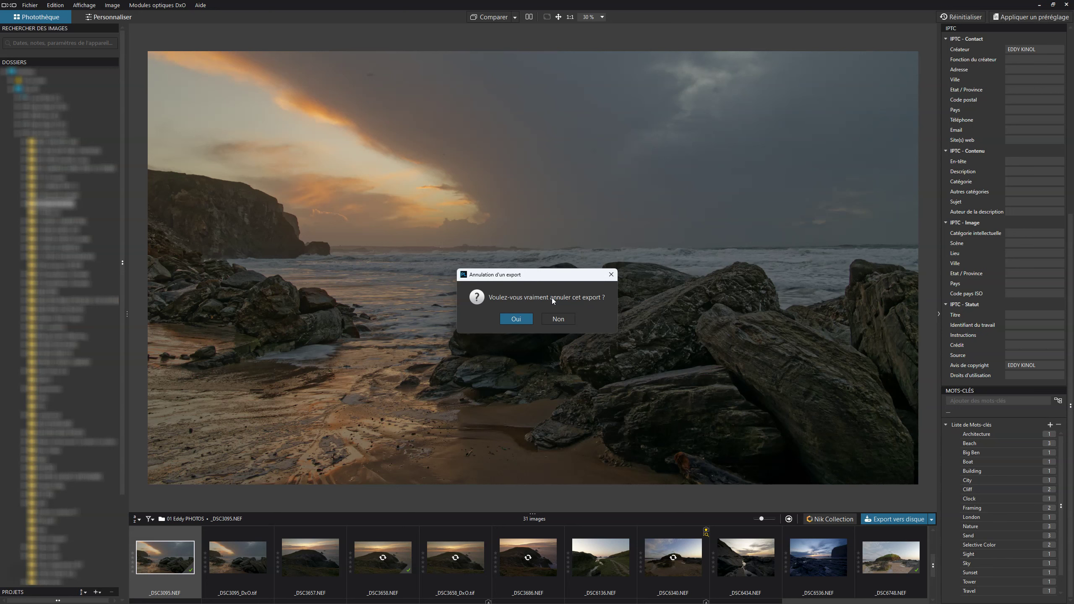
click(524, 318)
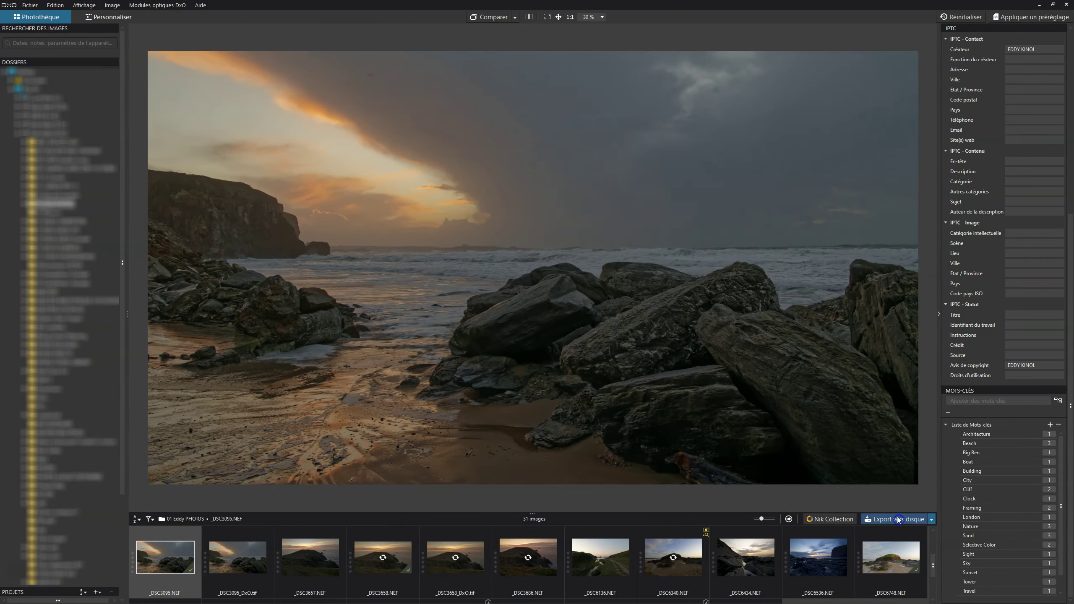
Step: Export the photo again with the standard JPEG output and overwrite the existing _DSC3095image.jpg
click(895, 519)
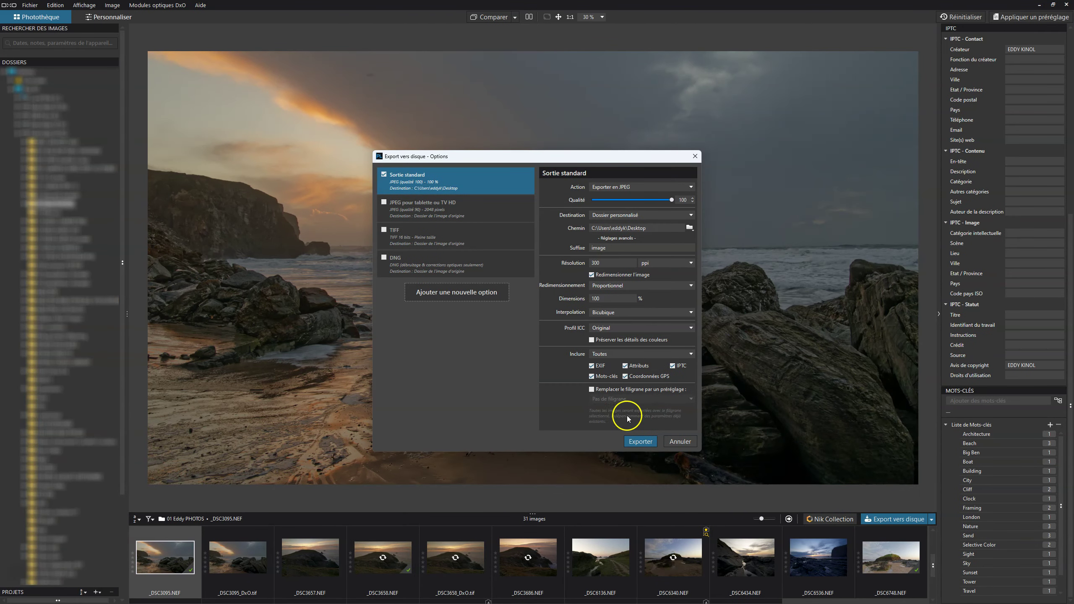
click(627, 442)
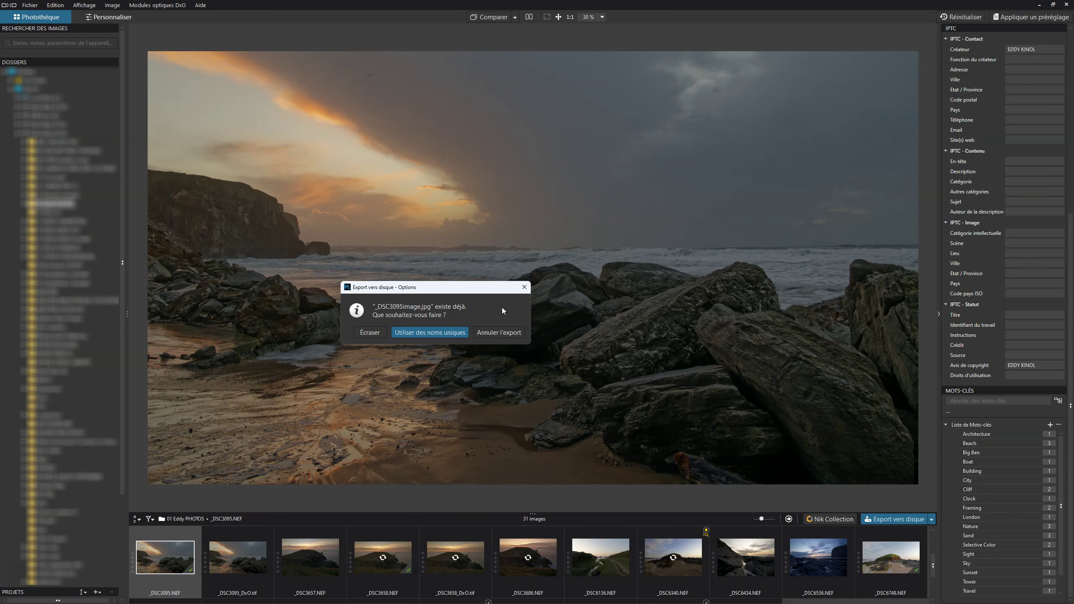
click(367, 332)
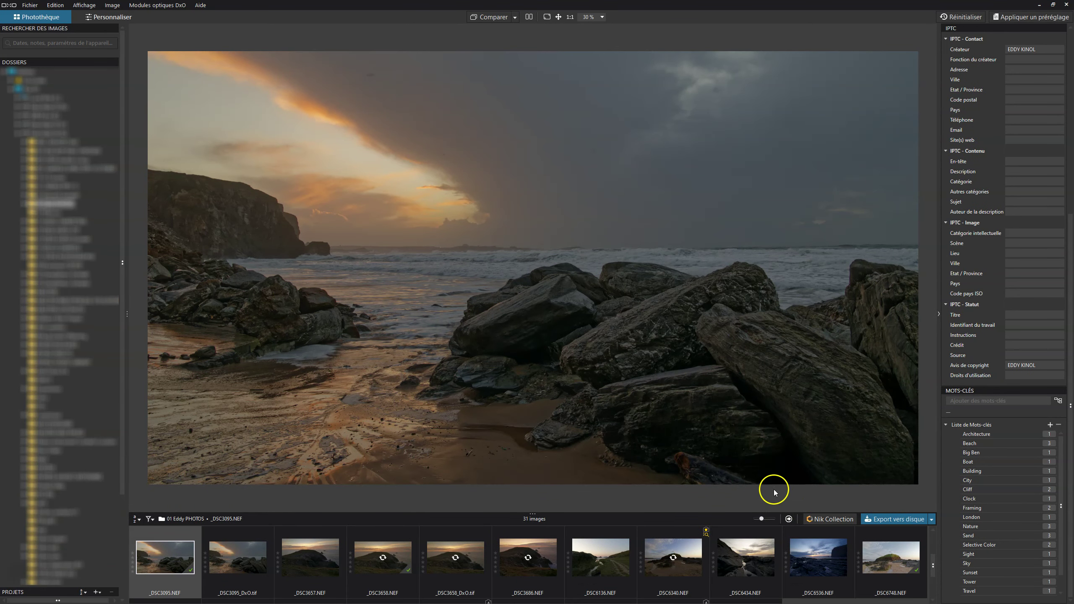
Step: Open the latest export's folder from the export list, inspect the exported JPEG's preview and details, and close the folder window
click(790, 520)
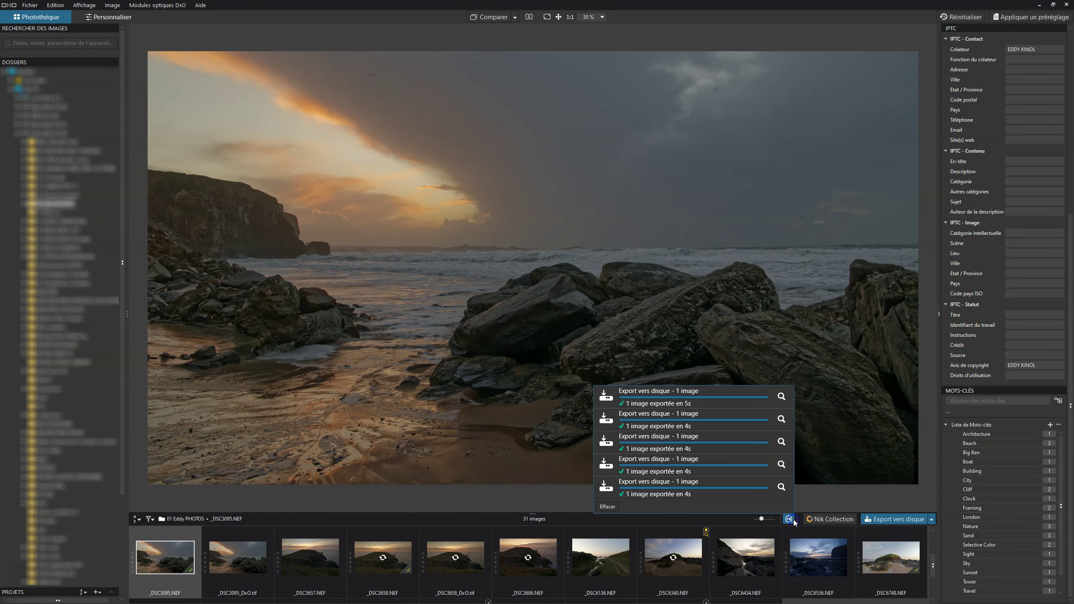
click(781, 488)
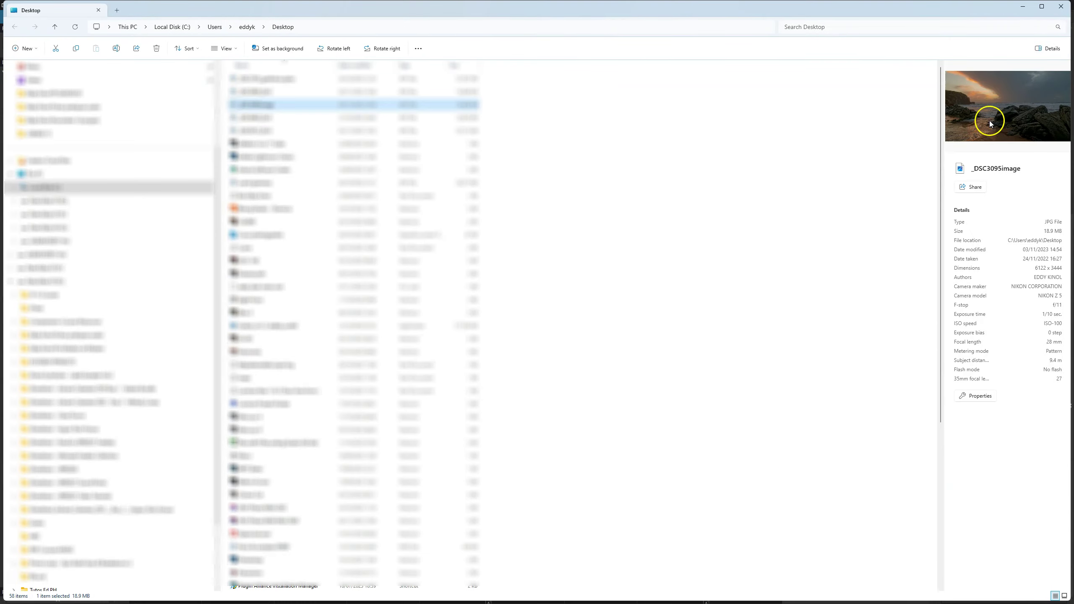
click(620, 310)
click(1061, 7)
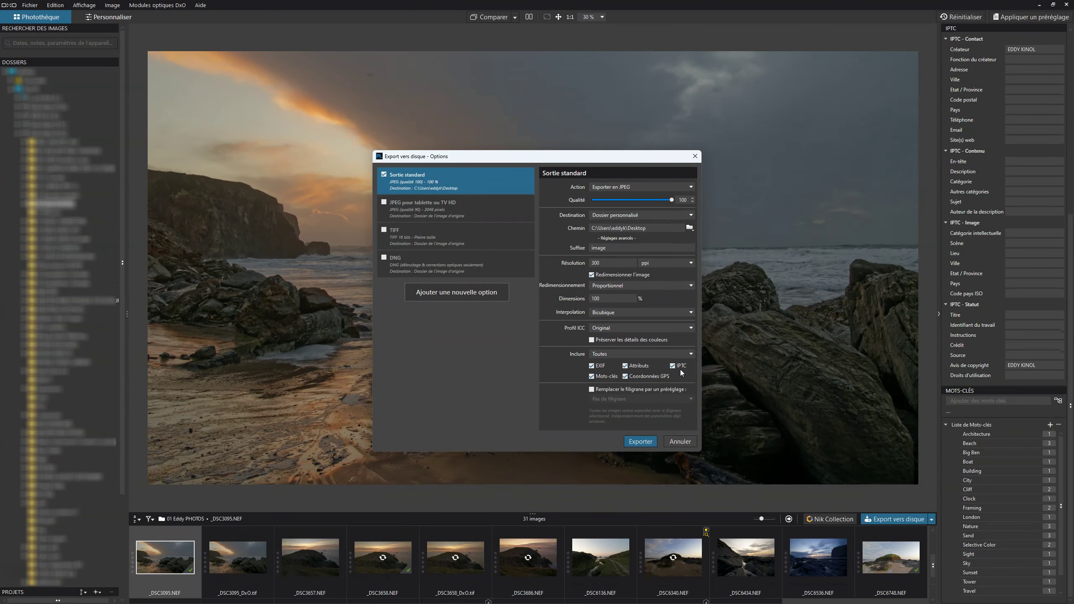
Step: In the disk export options, select only the TIFF output and choose 16 bits as its quality
click(491, 401)
click(423, 237)
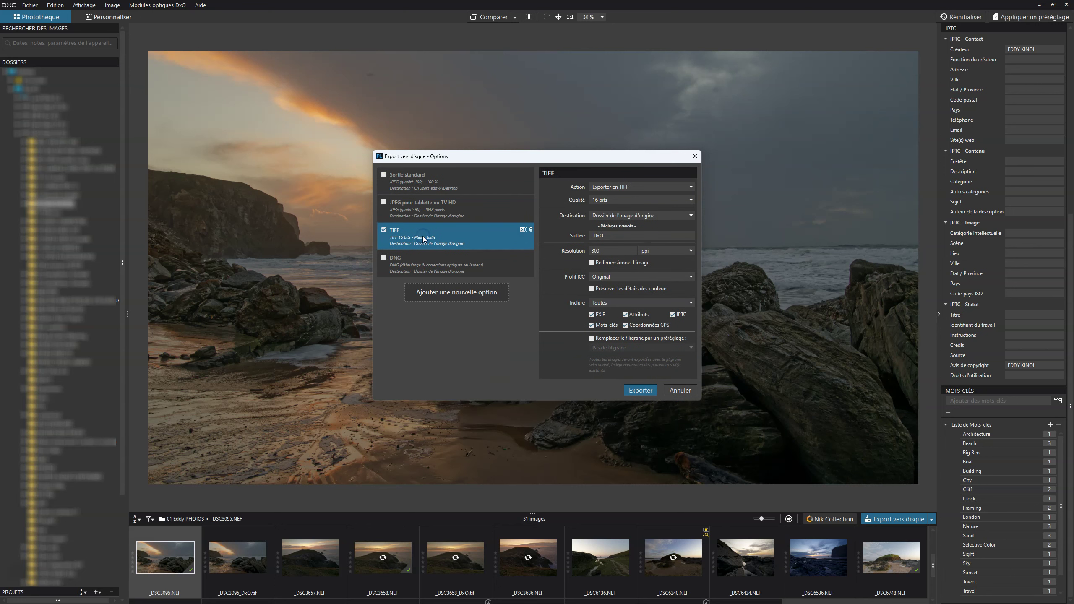
click(622, 203)
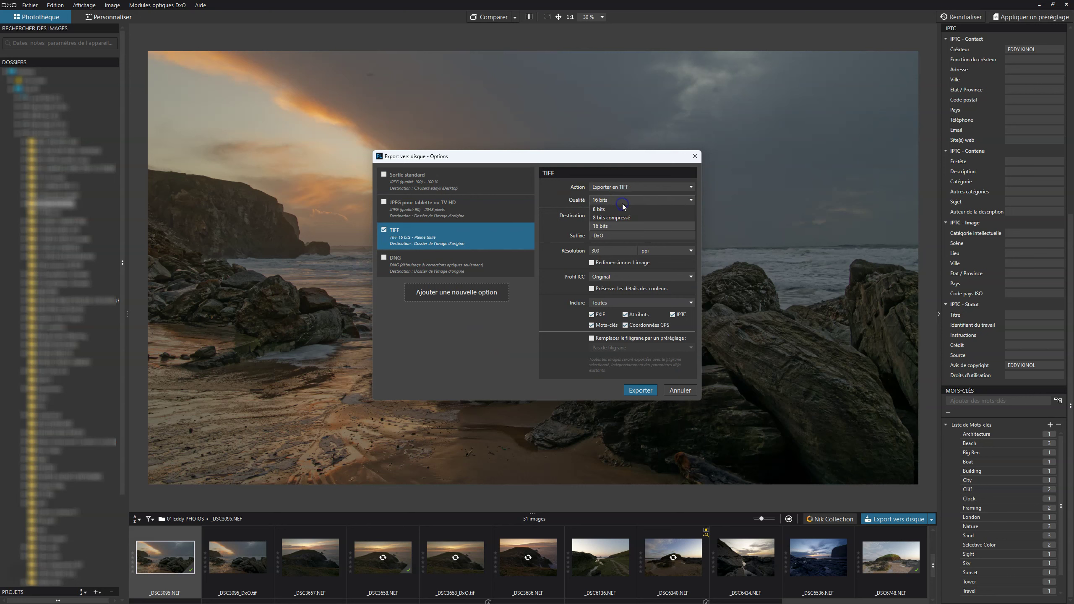
click(608, 225)
Step: Select the DNG output option and view its available export actions
click(452, 217)
click(433, 260)
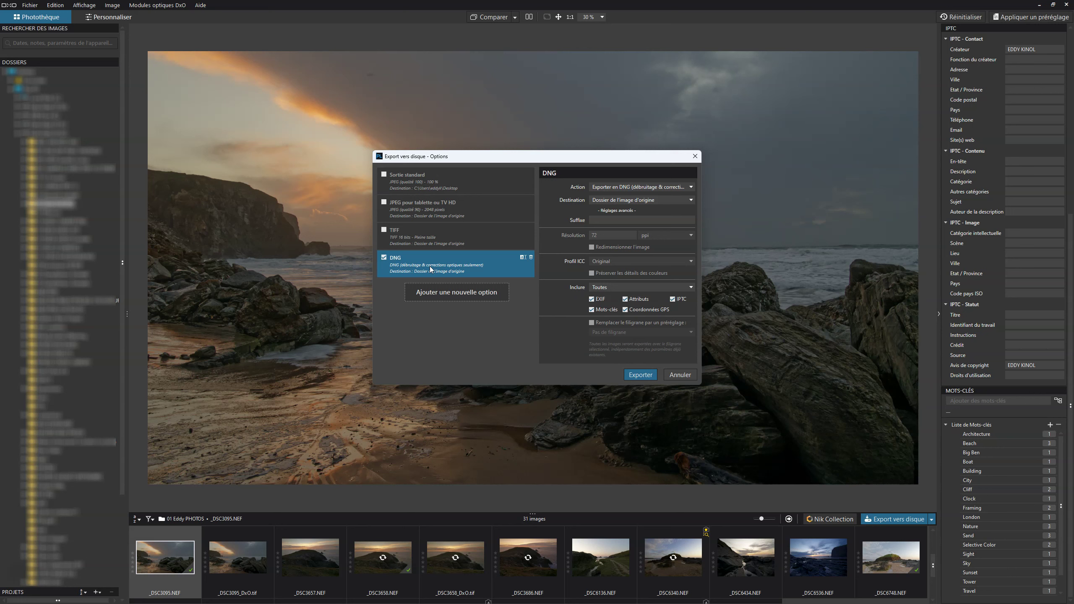
click(632, 188)
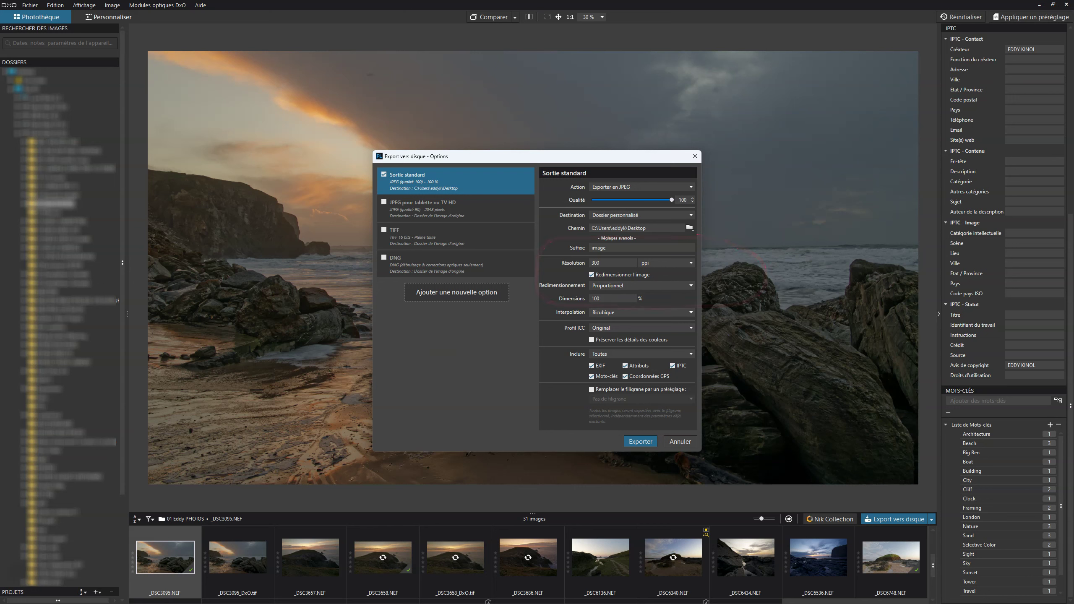
Step: Replace the standard output's file suffix with the photographer's first name and look through its resizing modes, keeping Proportionnel
click(634, 248)
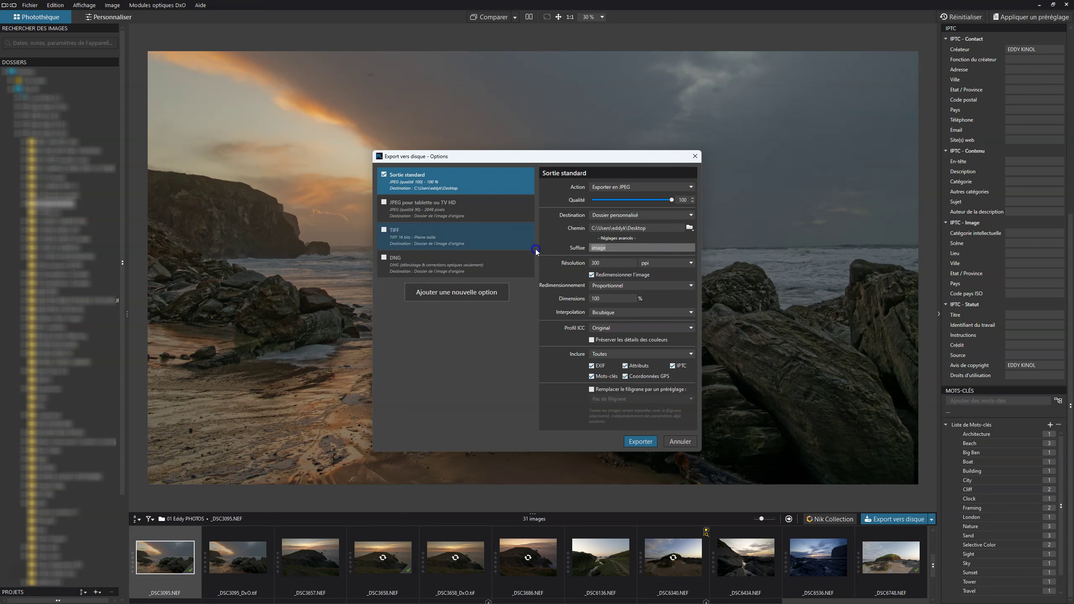
key(BackSpace)
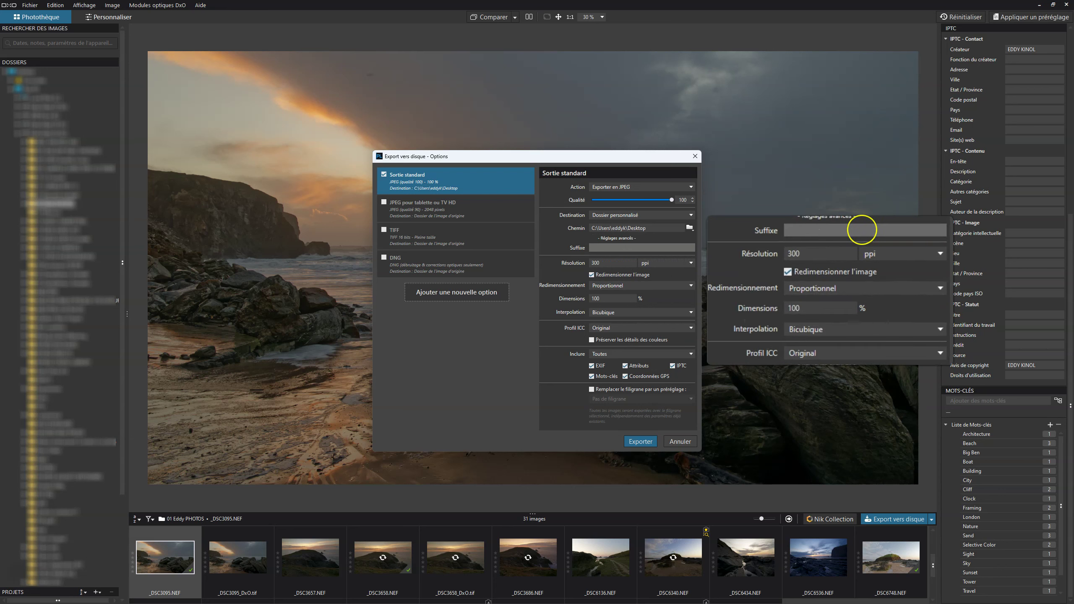
text(eddy)
click(762, 254)
click(618, 286)
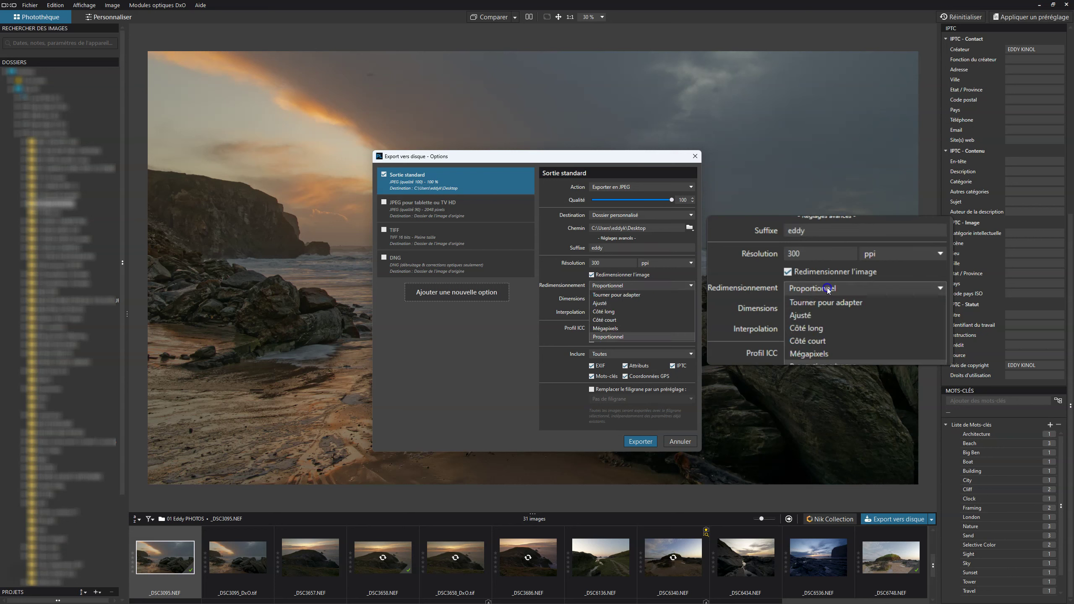
click(618, 286)
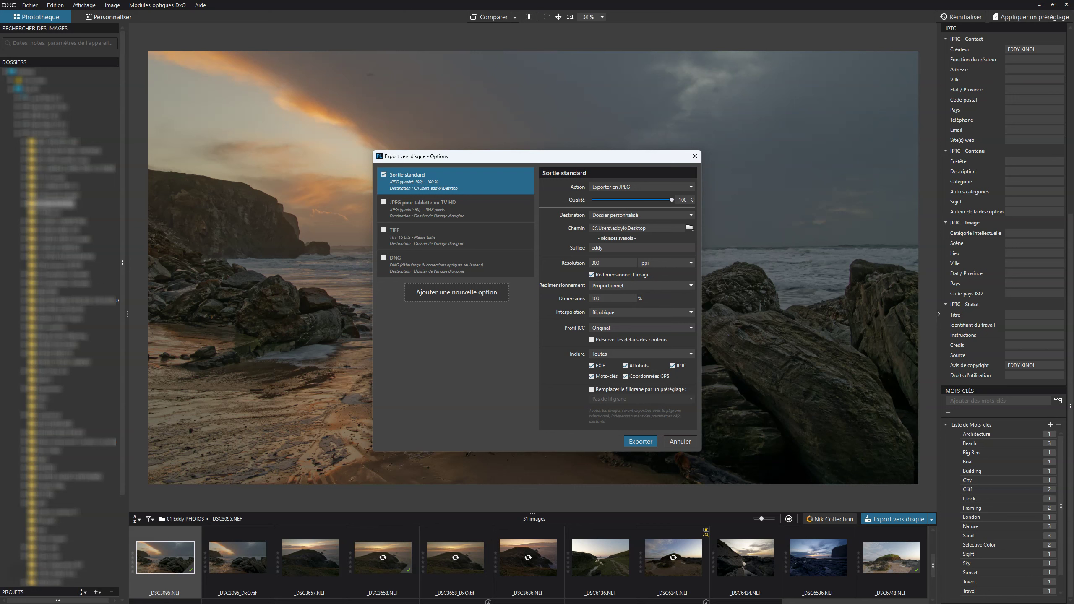
Step: Add a new export option to the list and set the standard output's action to Exporter en TIFF
click(18, 405)
click(461, 297)
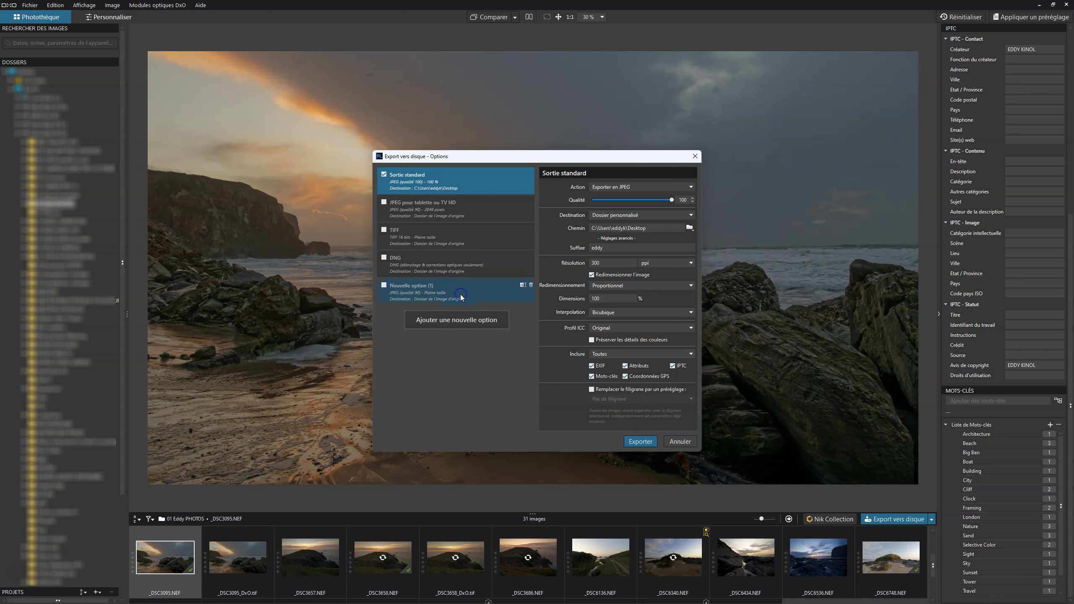
click(638, 189)
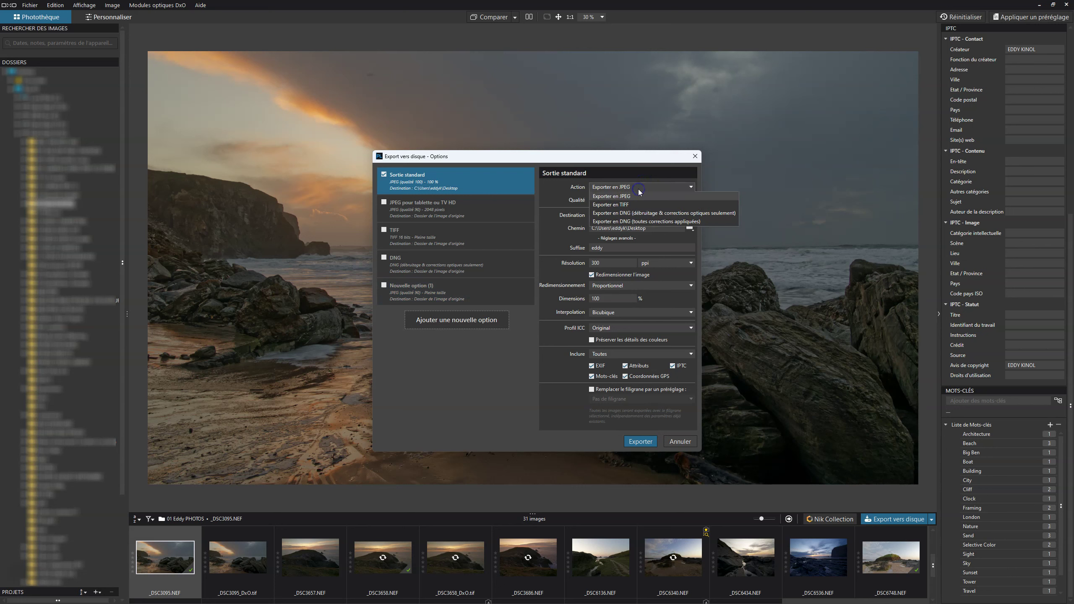
click(623, 204)
click(672, 374)
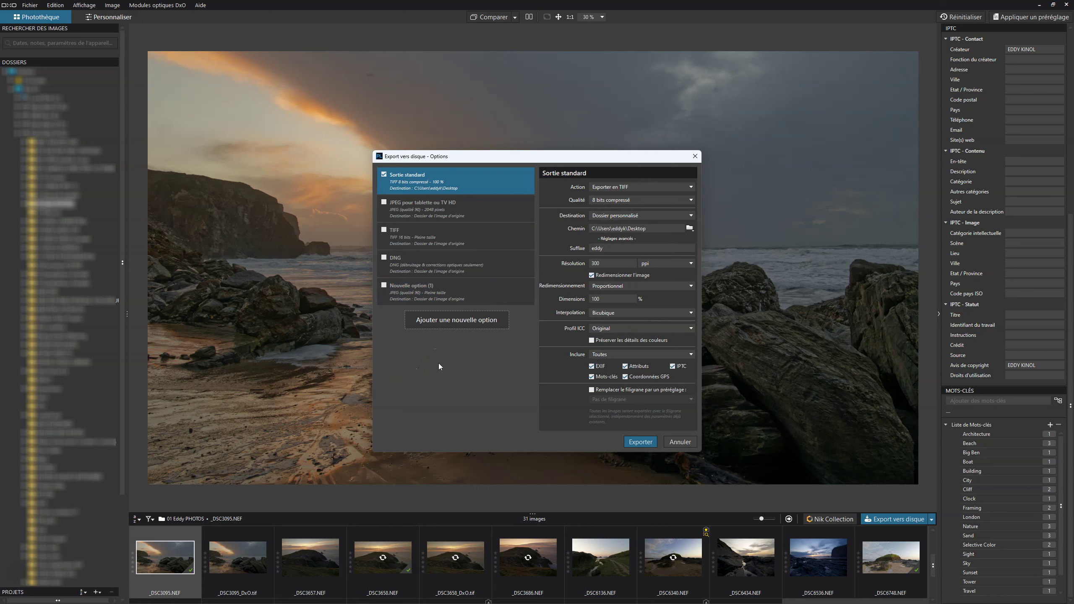
Step: Enable the JPEG pour tablette ou TV HD, TIFF and DNG outputs together with the standard output
click(425, 229)
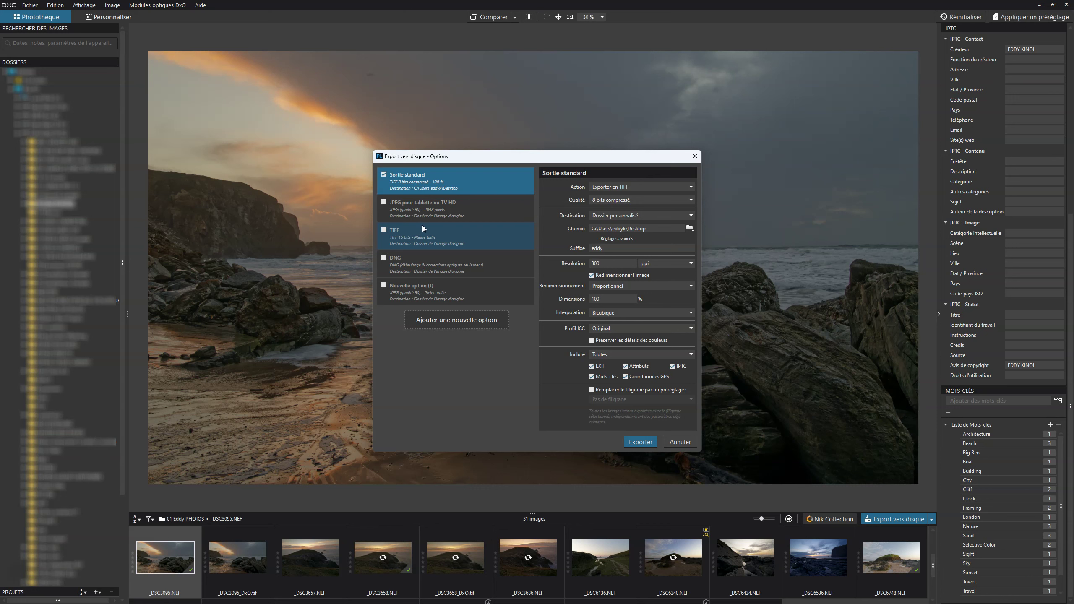
click(385, 204)
click(385, 202)
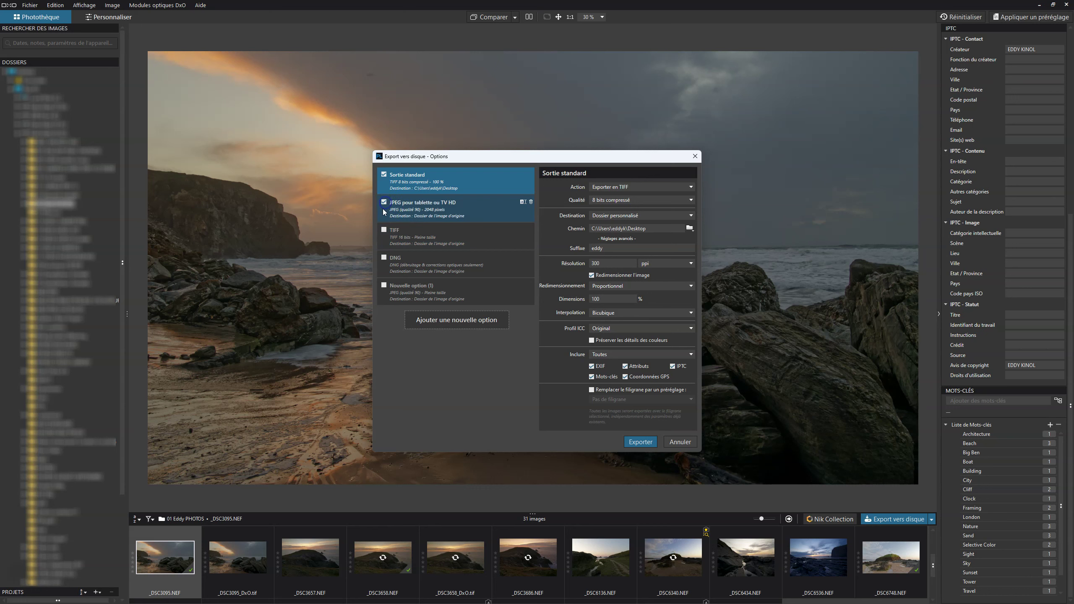
click(385, 230)
click(384, 230)
click(385, 256)
click(385, 257)
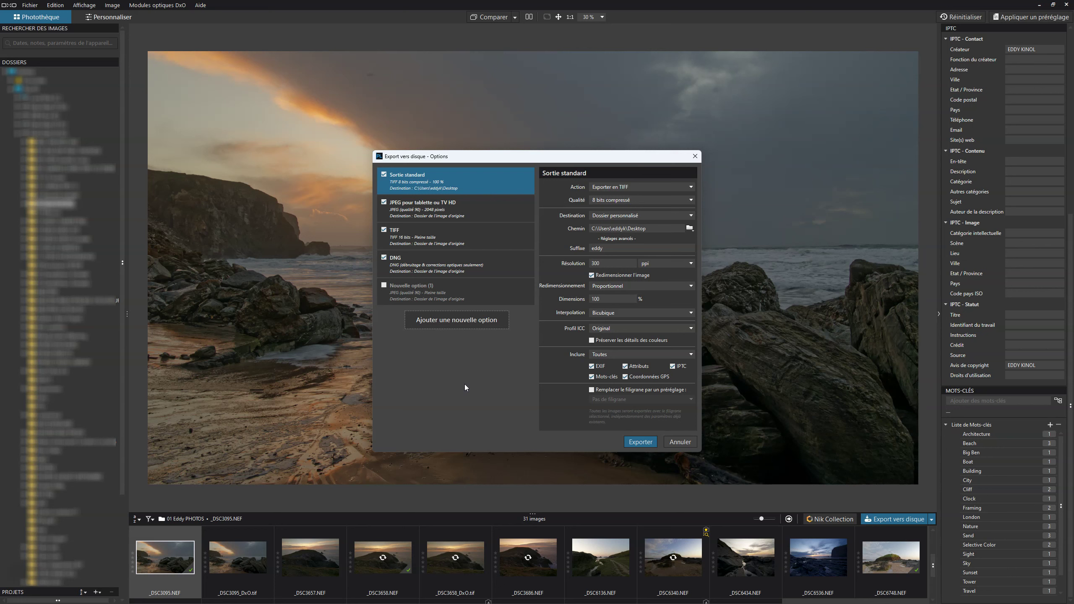
click(312, 293)
click(44, 540)
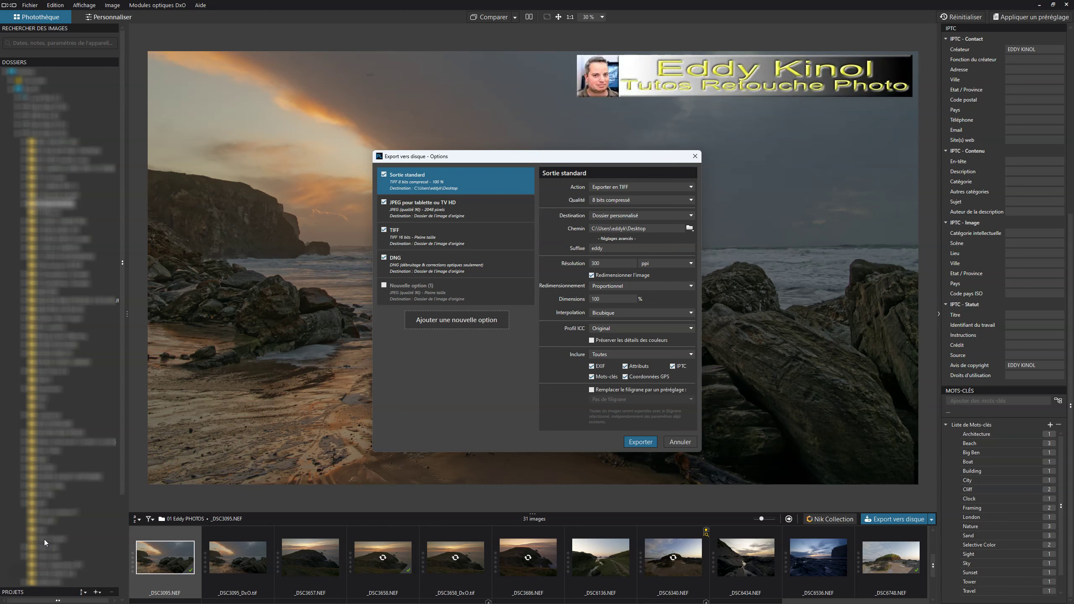